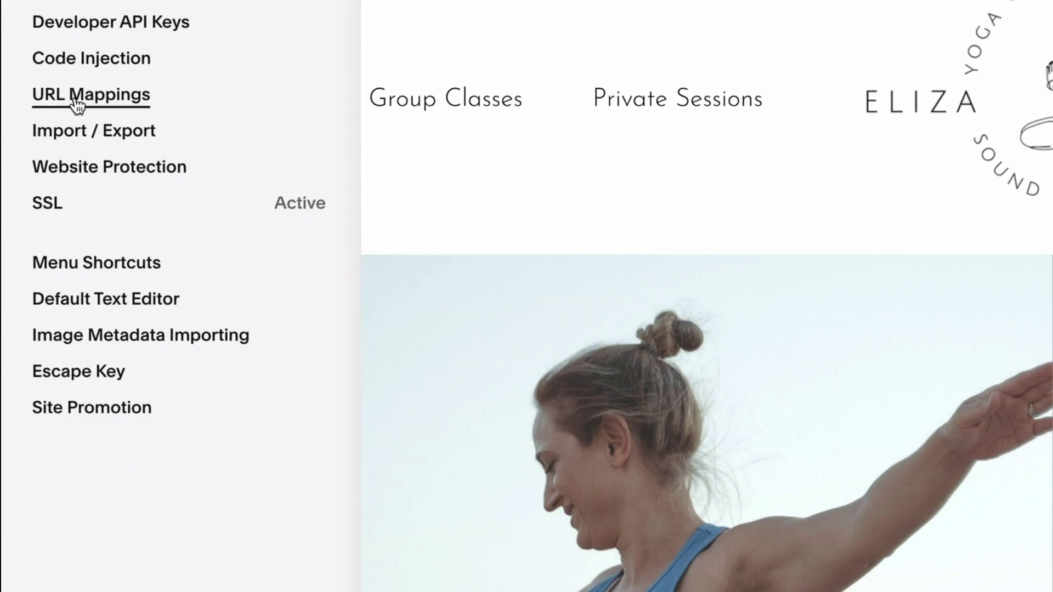
Open URL Mappings and place the cursor on line 1 of the empty editor.
click(70, 94)
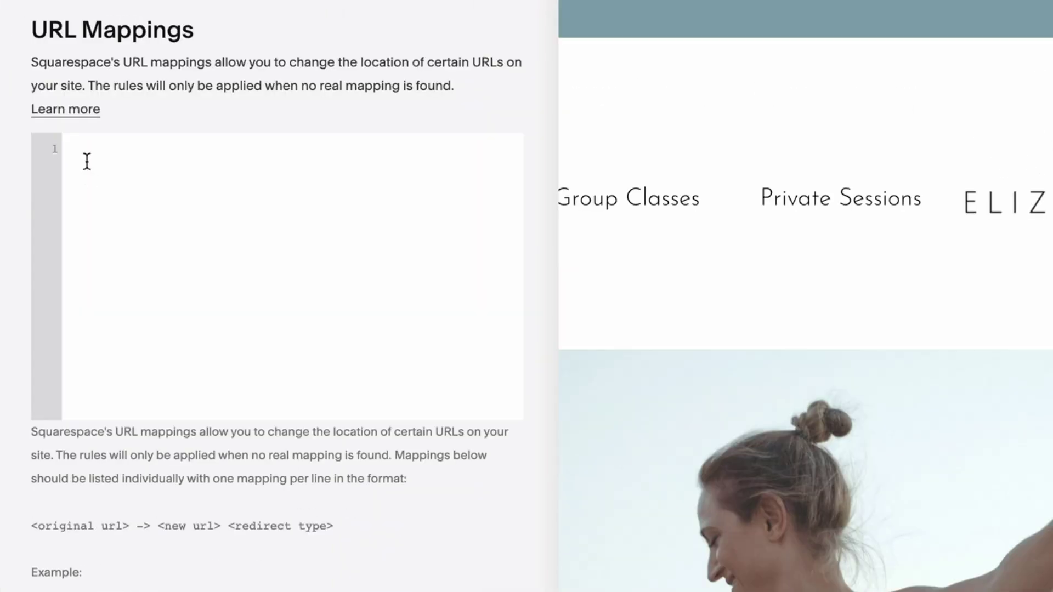
click(86, 43)
scroll(48, 519, down, 1)
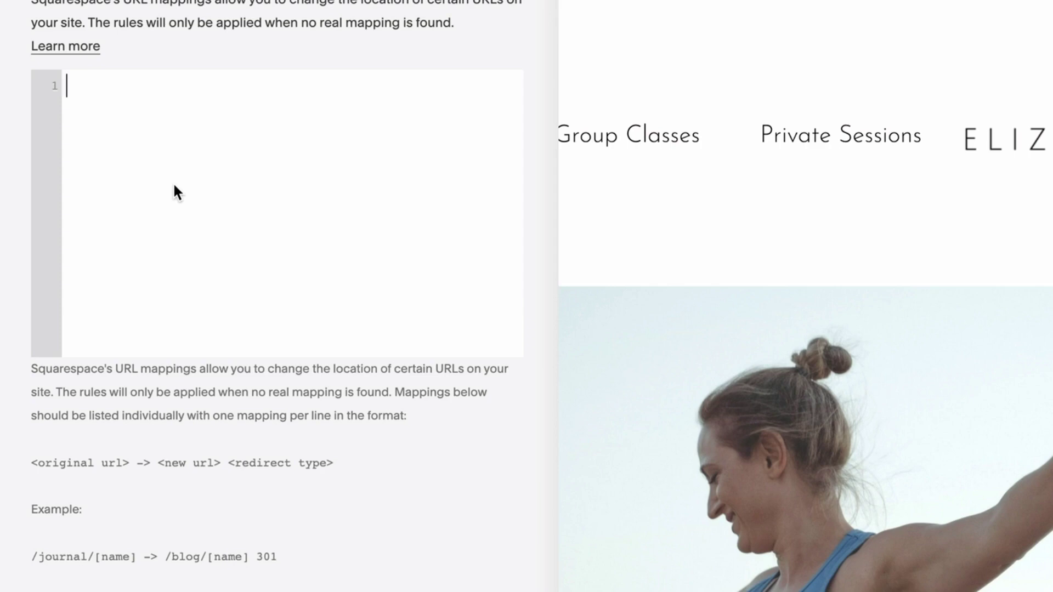
Enter the redirect rule '/blog/original-blog-1 -> /blog/new-blog-1 301' on line 1.
text(/blog/ori)
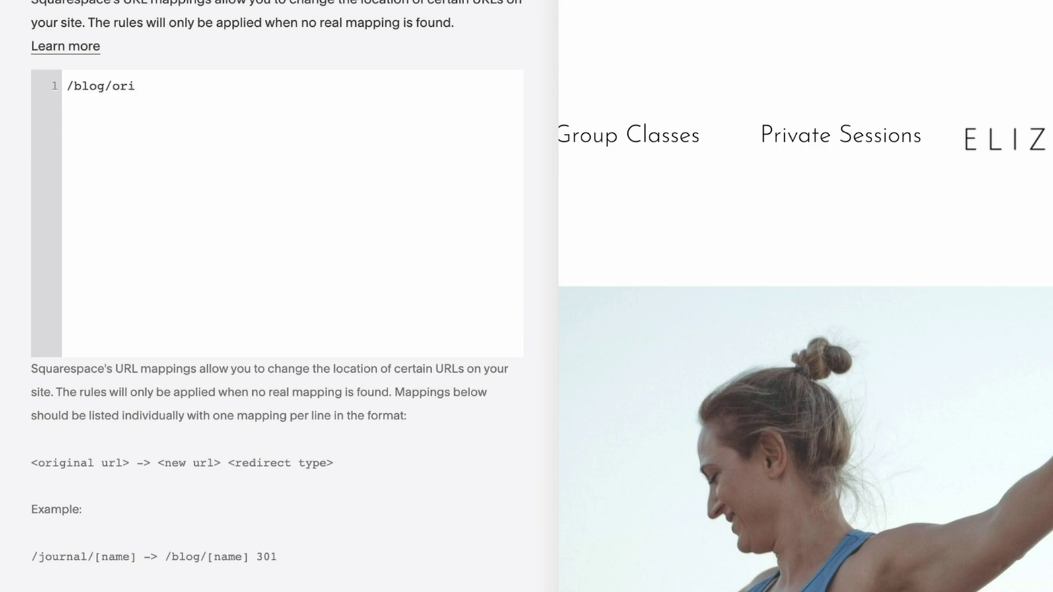
text(ginal-blog-1)
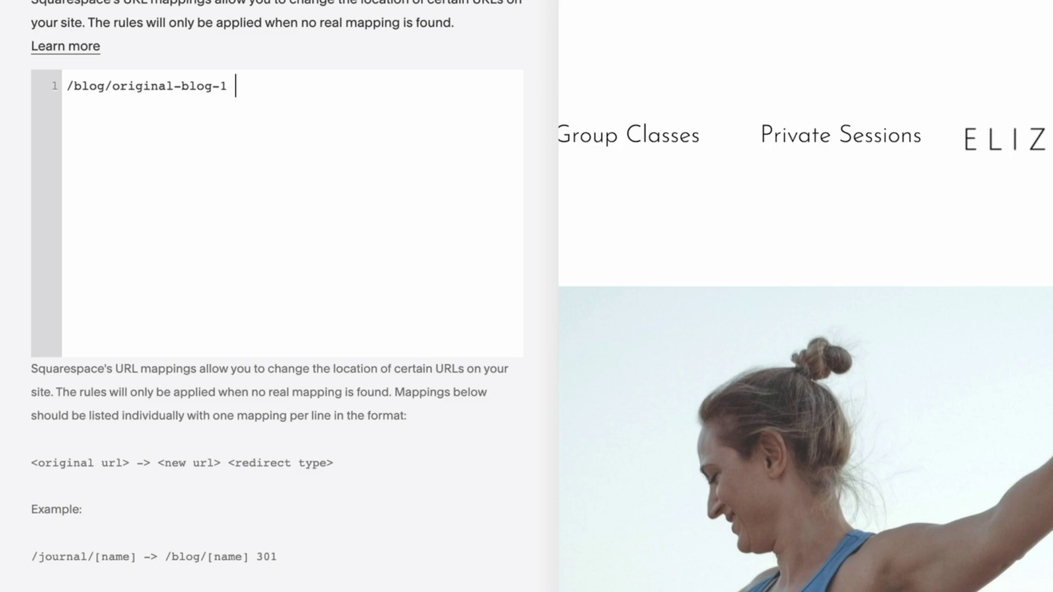
text( -> /blog/new-blog)
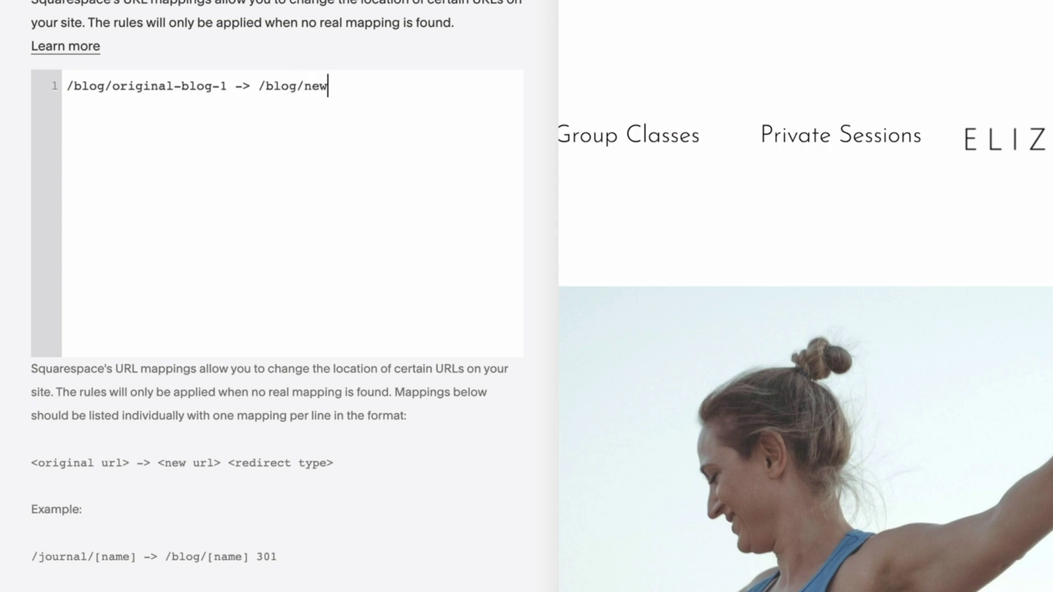
text(-1 301)
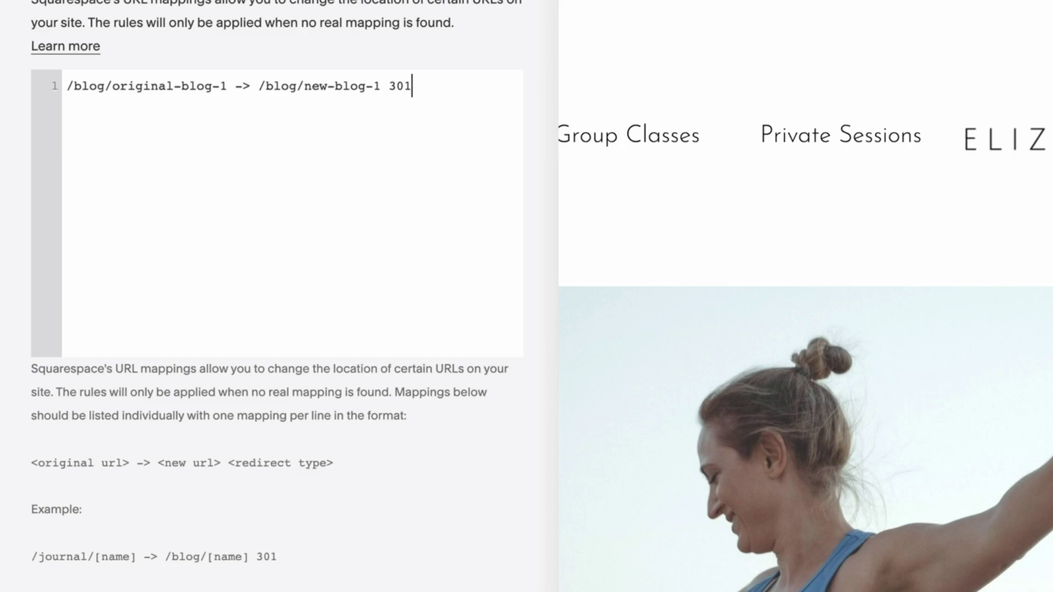
Add a trial line 2 rule '/services/sale -> /services/ 302', then delete it.
key(Return)
text(/services/sale)
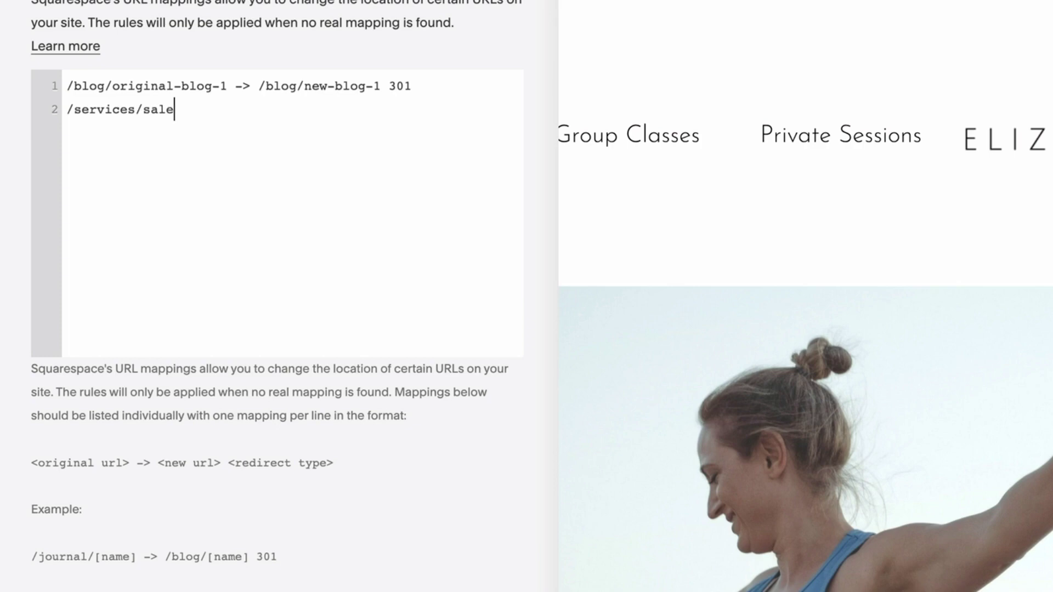
text( ->)
text(/services/ 302)
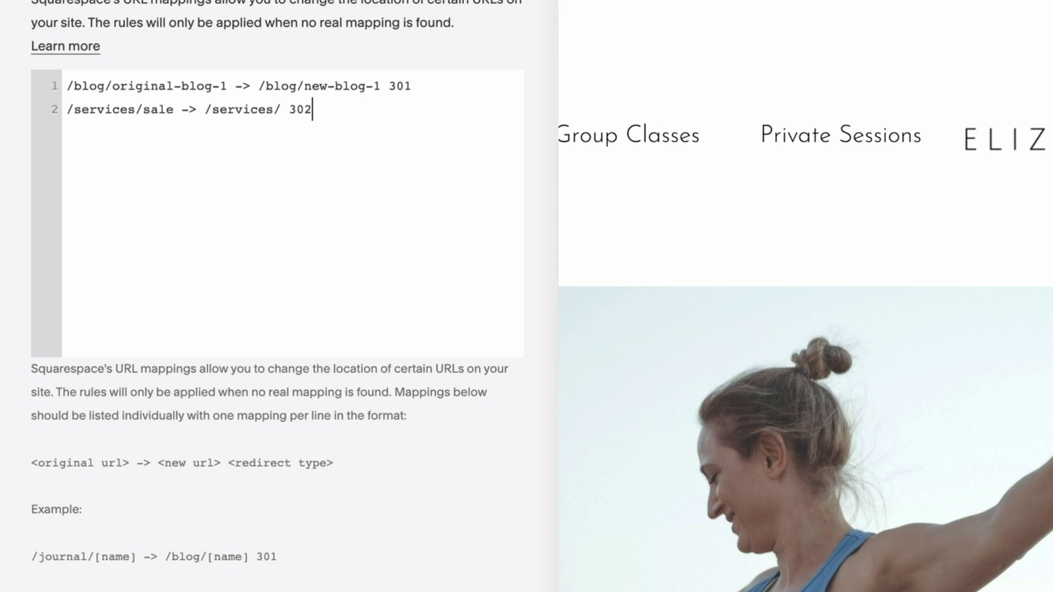
key(BackSpace)
key(BackSpace)
key(BackSpace)
key(BackSpace)
key(BackSpace)
key(BackSpace)
key(BackSpace)
key(BackSpace)
key(BackSpace)
key(BackSpace)
key(BackSpace)
key(BackSpace)
key(BackSpace)
key(BackSpace)
key(BackSpace)
key(BackSpace)
key(BackSpace)
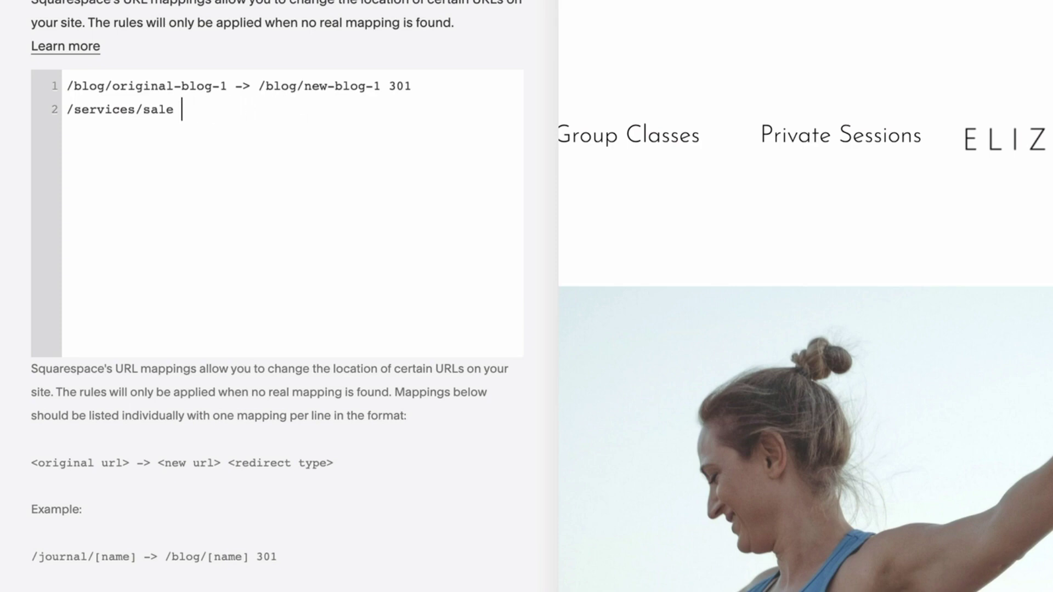
key(BackSpace)
key(BackSpace)
key(BackSpace)
key(BackSpace)
key(BackSpace)
key(BackSpace)
key(BackSpace)
key(BackSpace)
key(BackSpace)
key(BackSpace)
key(BackSpace)
key(BackSpace)
key(BackSpace)
key(BackSpace)
key(BackSpace)
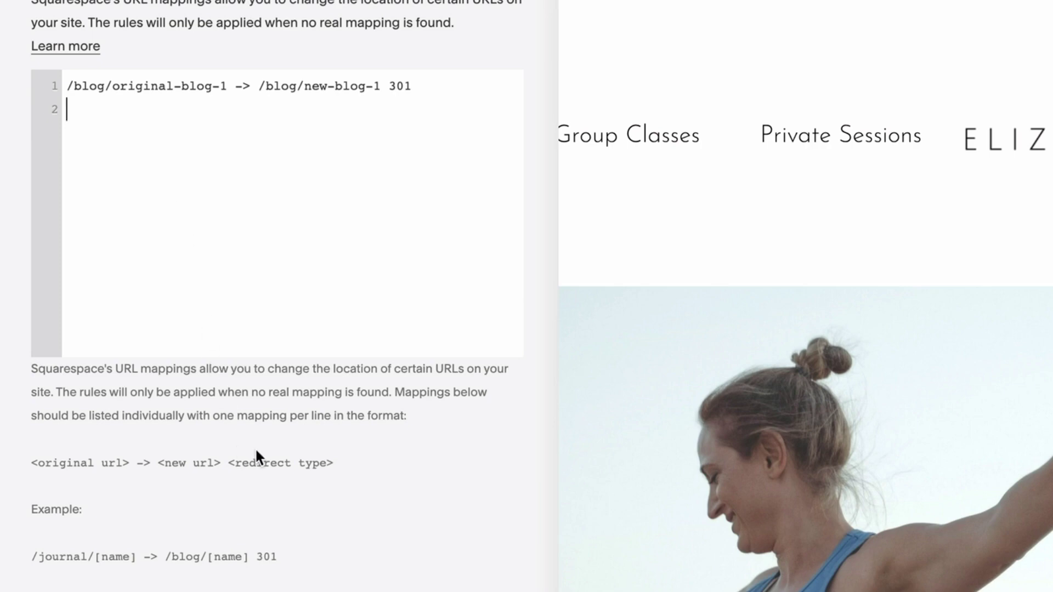
Save the URL mappings with the single blog 301 redirect.
scroll(256, 454, down, 5)
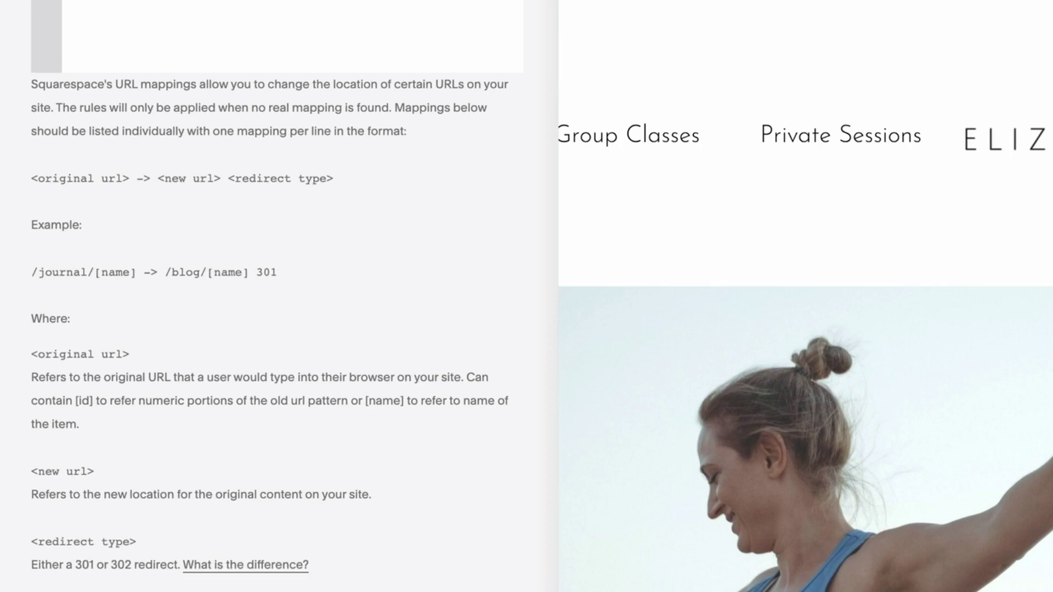
scroll(330, 567, up, 5)
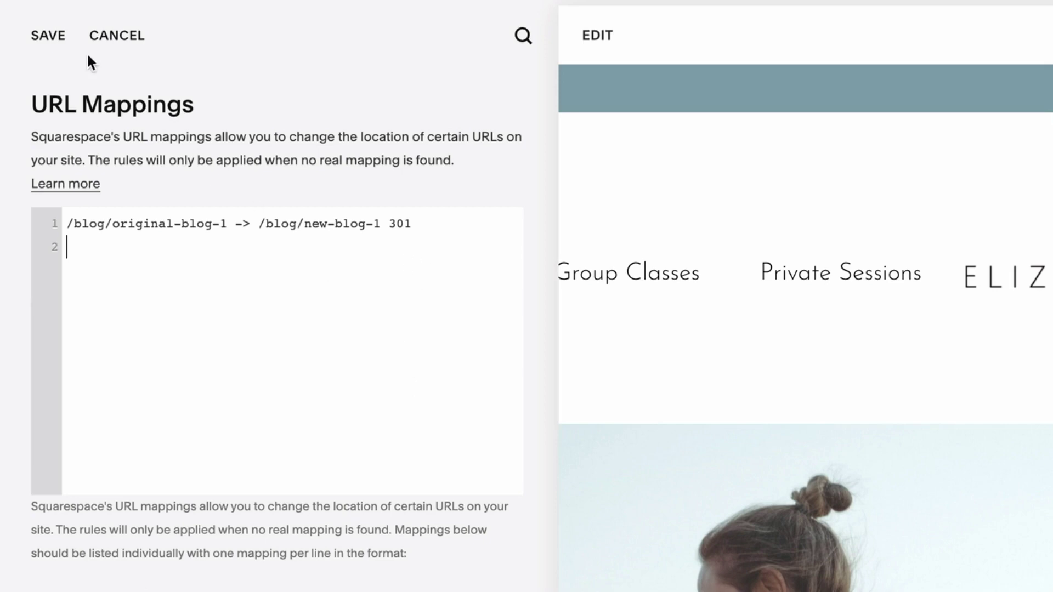
click(57, 41)
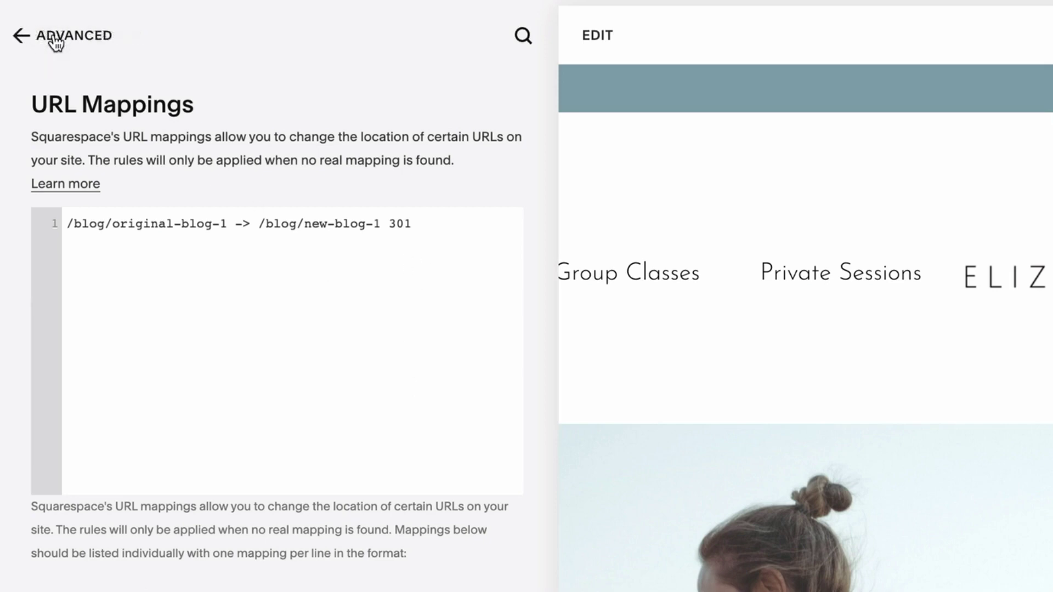